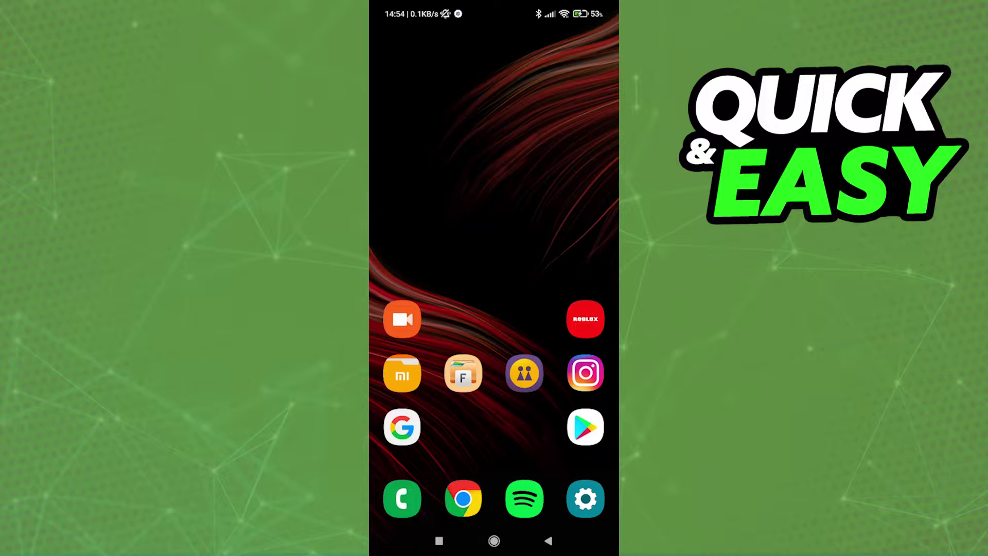
- Open the Facer Watch Faces listing's promo screenshots full size and flip through them
left_click(585, 428)
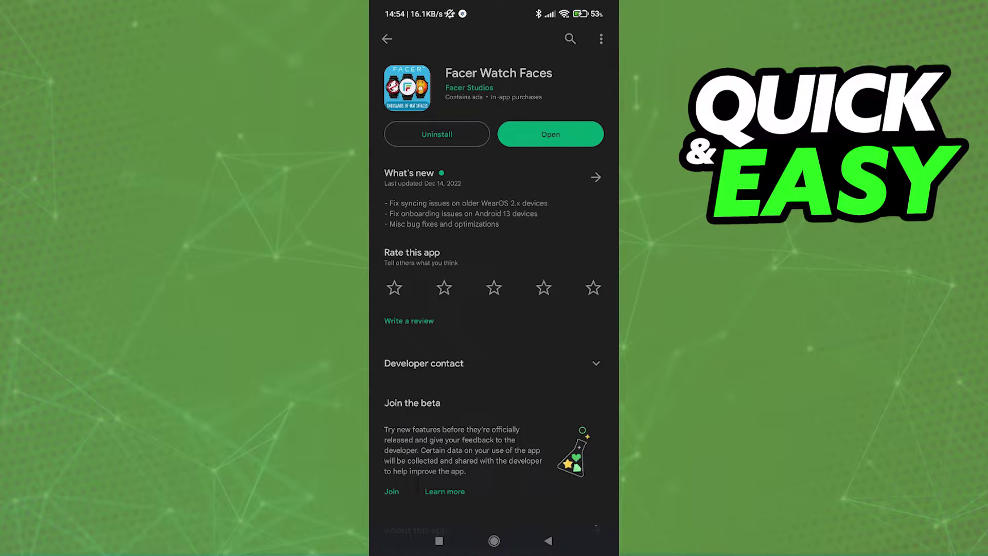
scroll(495, 309, "down", 5)
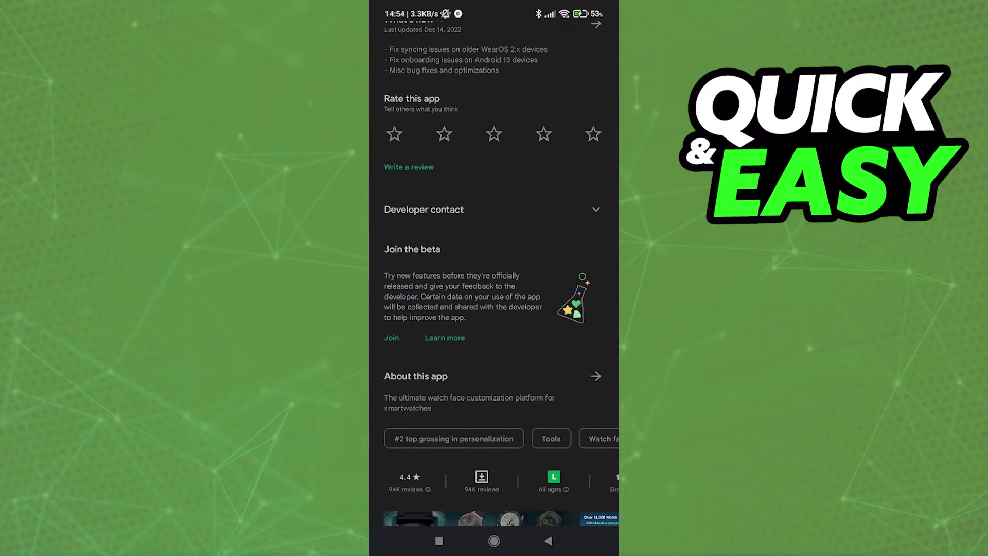
scroll(472, 386, "down", 3)
left_click(472, 336)
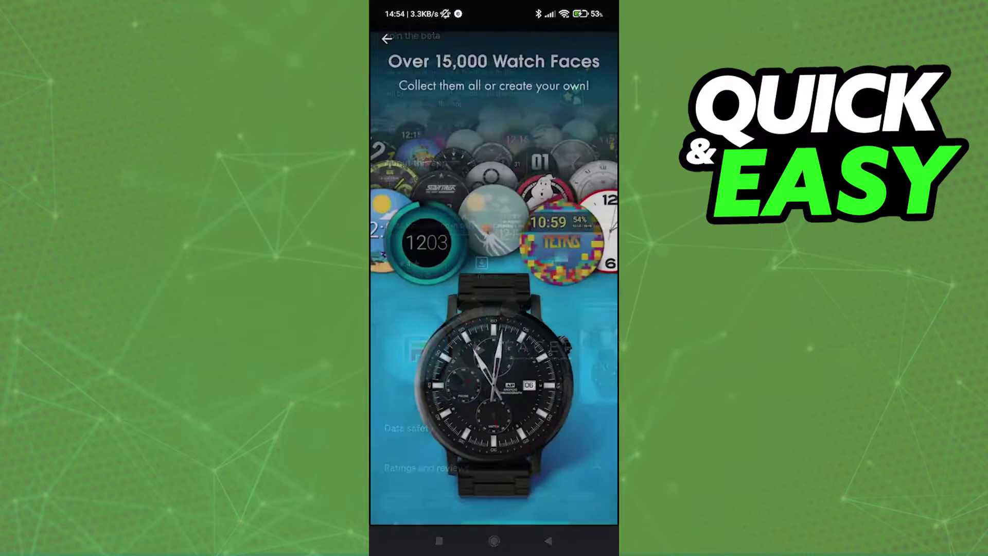
left_click_drag(572, 308, 417, 309)
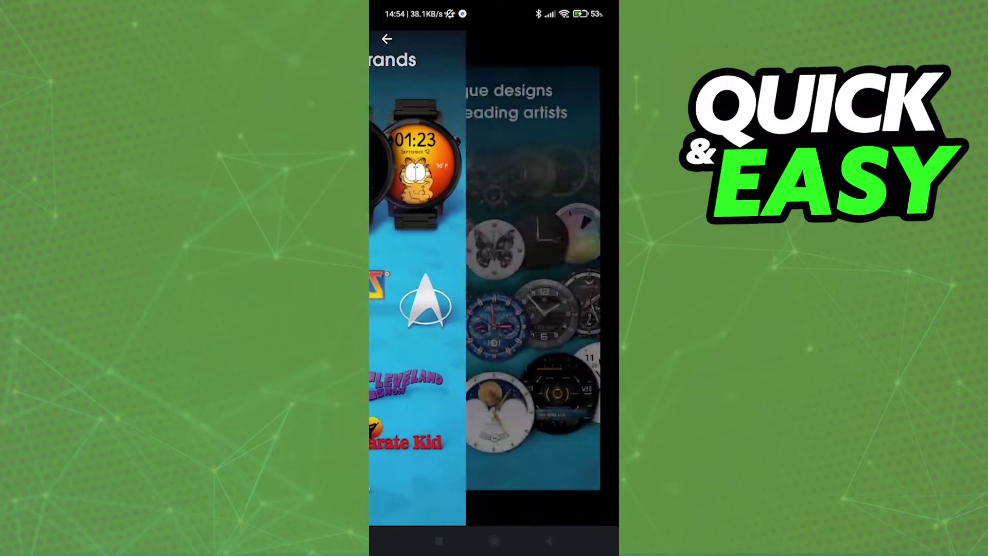
left_click_drag(571, 309, 417, 309)
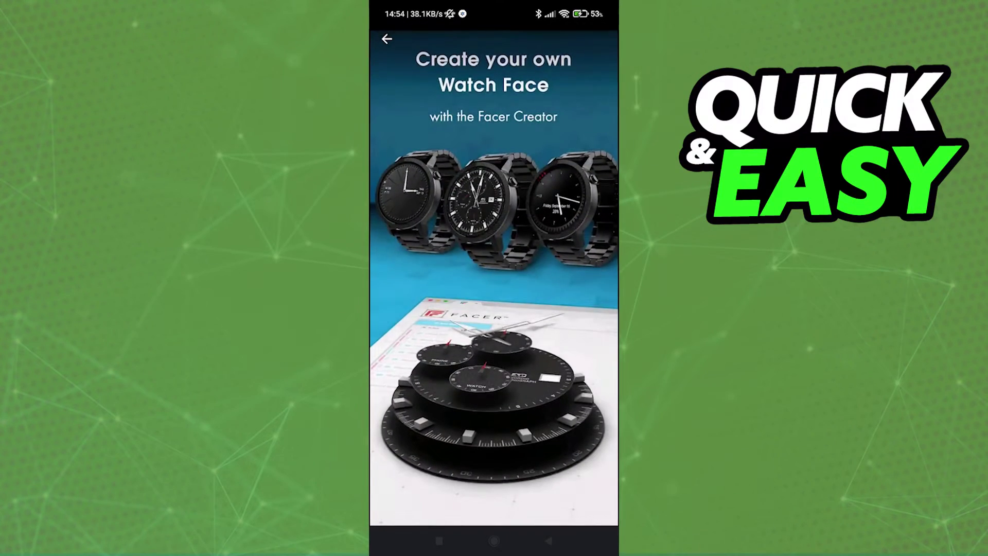
left_click_drag(572, 309, 417, 310)
left_click_drag(571, 309, 417, 309)
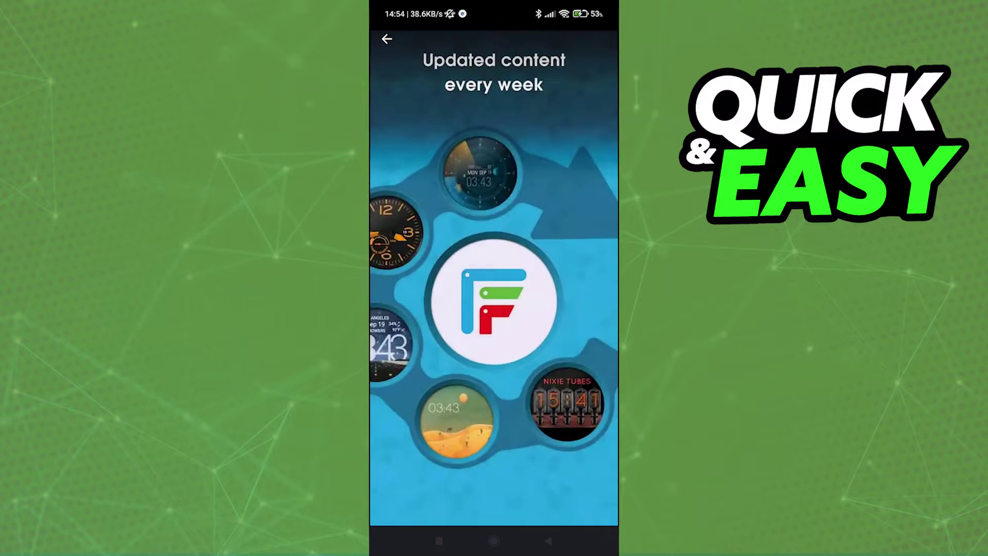
- Return to the watchfaces search results and launch the installed Facer Watch Faces app
left_click(388, 37)
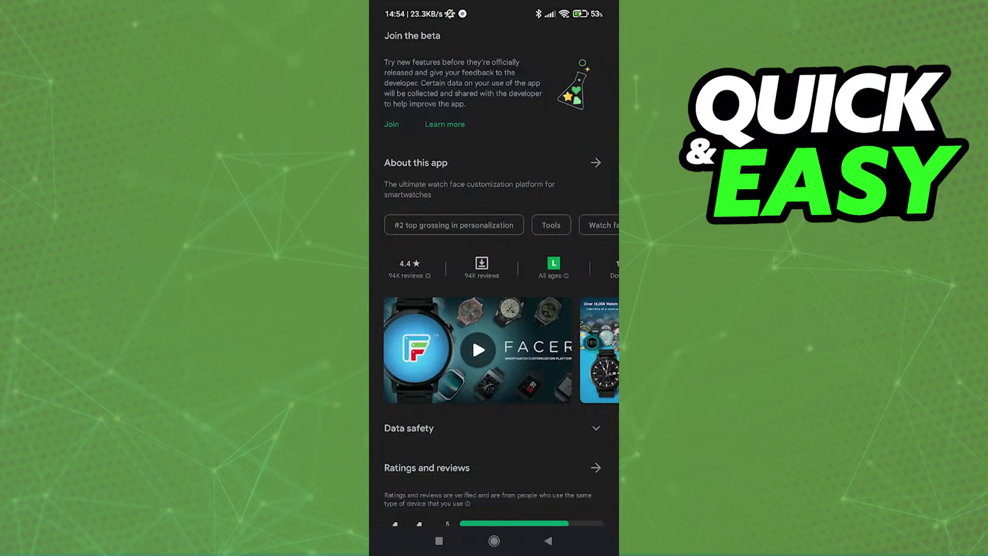
scroll(494, 309, "up", 5)
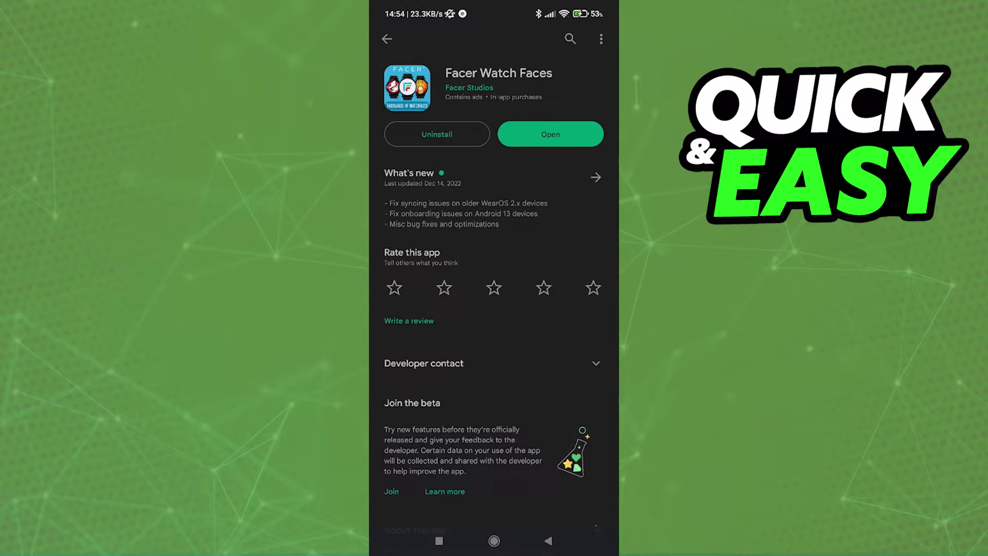
left_click(387, 38)
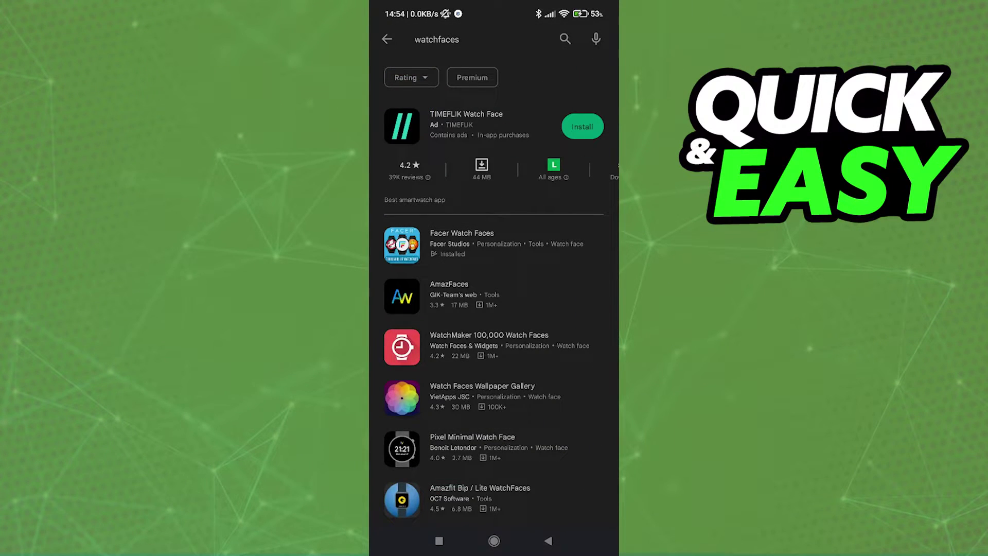
scroll(494, 308, "down", 5)
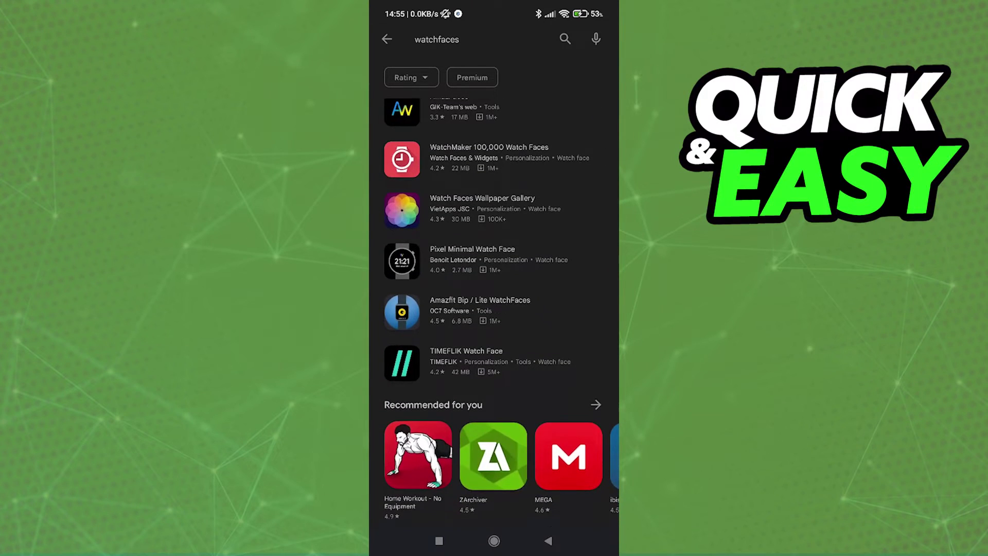
scroll(494, 310, "up", 3)
scroll(494, 309, "down", 5)
scroll(494, 309, "up", 6)
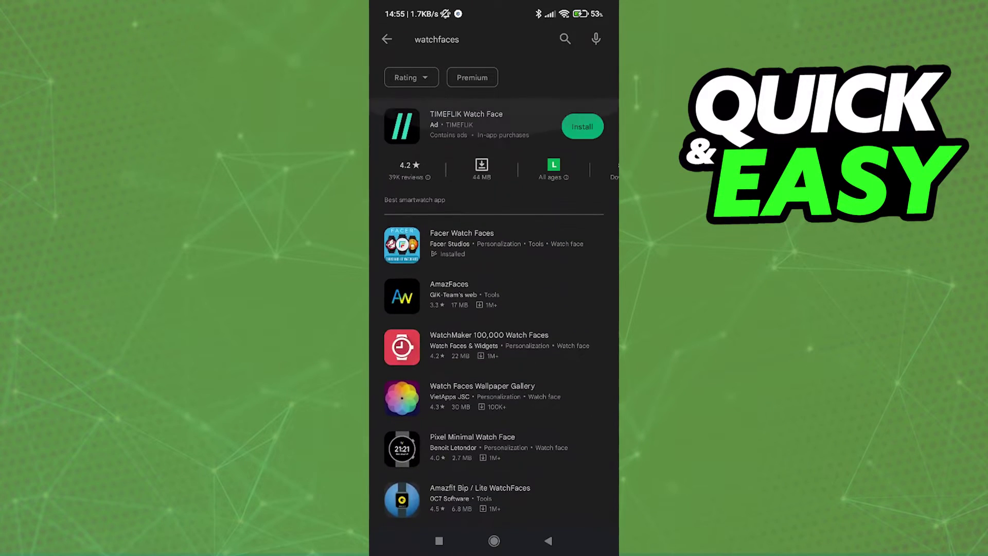
left_click(462, 243)
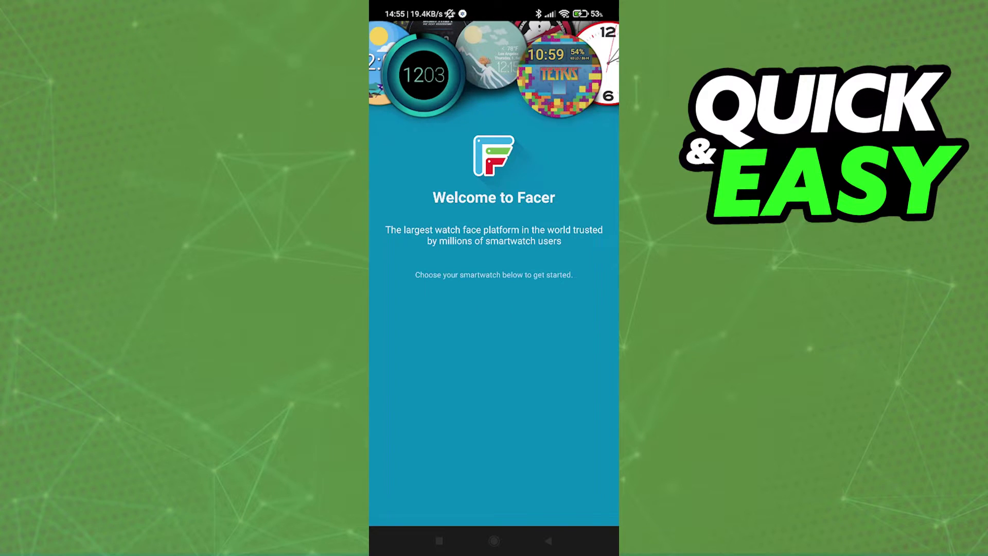
- Choose Google Pixel Watch as the smartwatch, then like the silver and red watch face styles
left_click(431, 417)
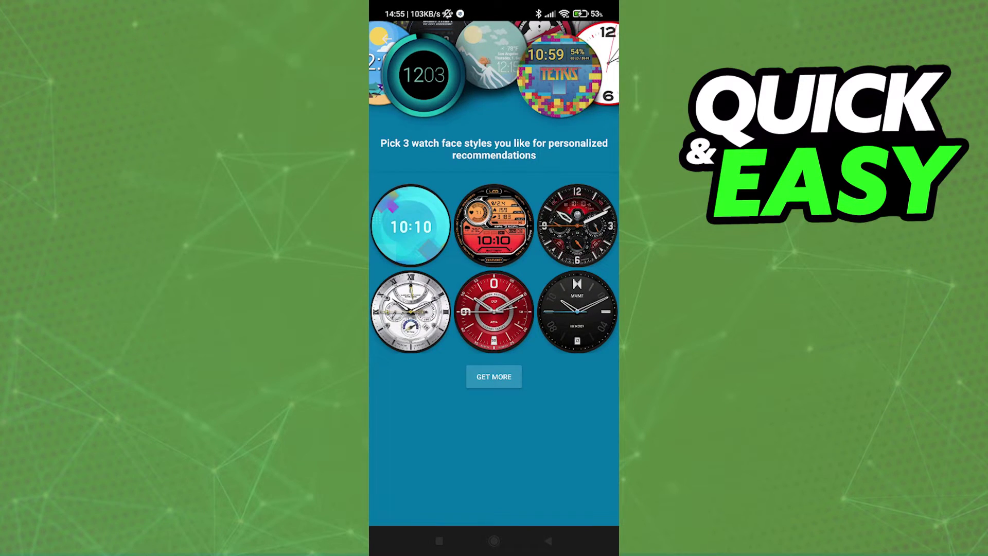
left_click(412, 311)
left_click(494, 312)
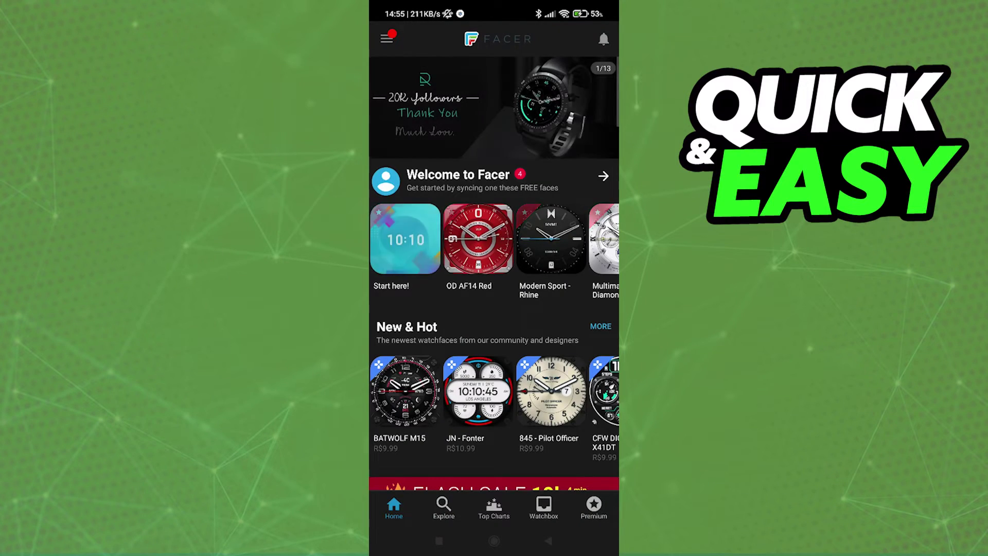
scroll(494, 309, "down", 5)
scroll(494, 309, "down", 5)
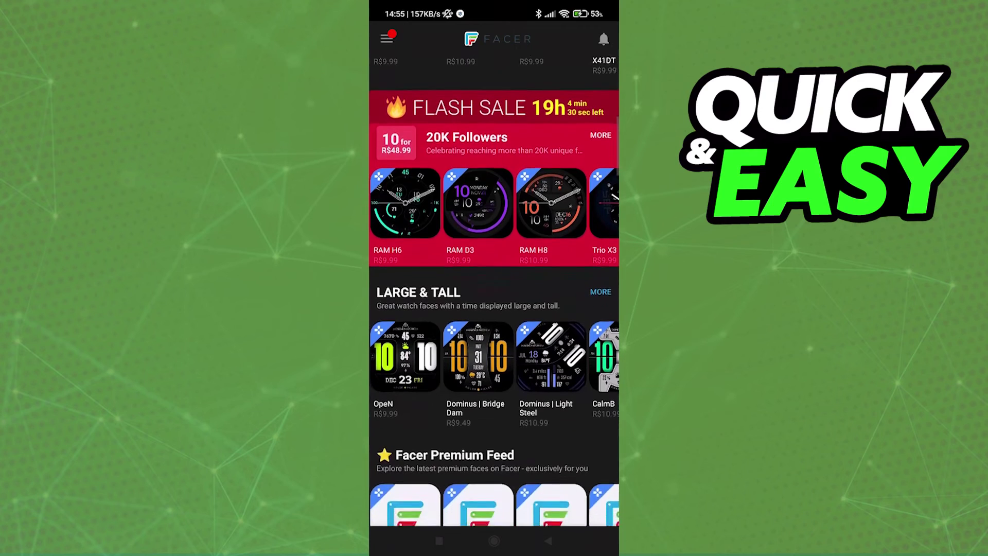
scroll(495, 310, "down", 4)
scroll(494, 309, "up", 6)
scroll(495, 310, "up", 5)
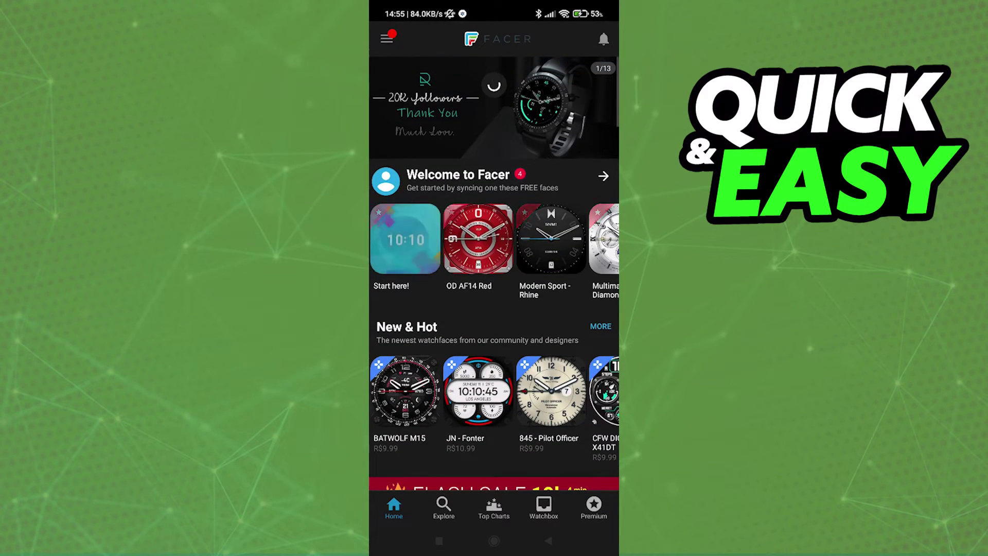